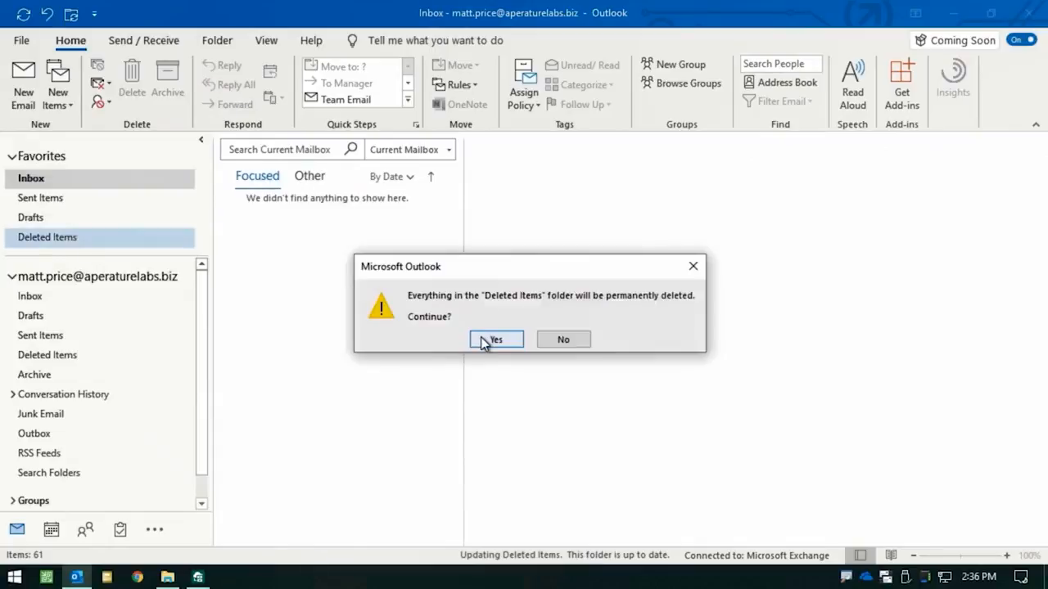
Confirm permanently deleting everything in the Deleted Items folder and arrange Outlook side by side with Veeam Backup for Microsoft Office 365
click(484, 339)
drag(559, 23, 1, 172)
click(742, 194)
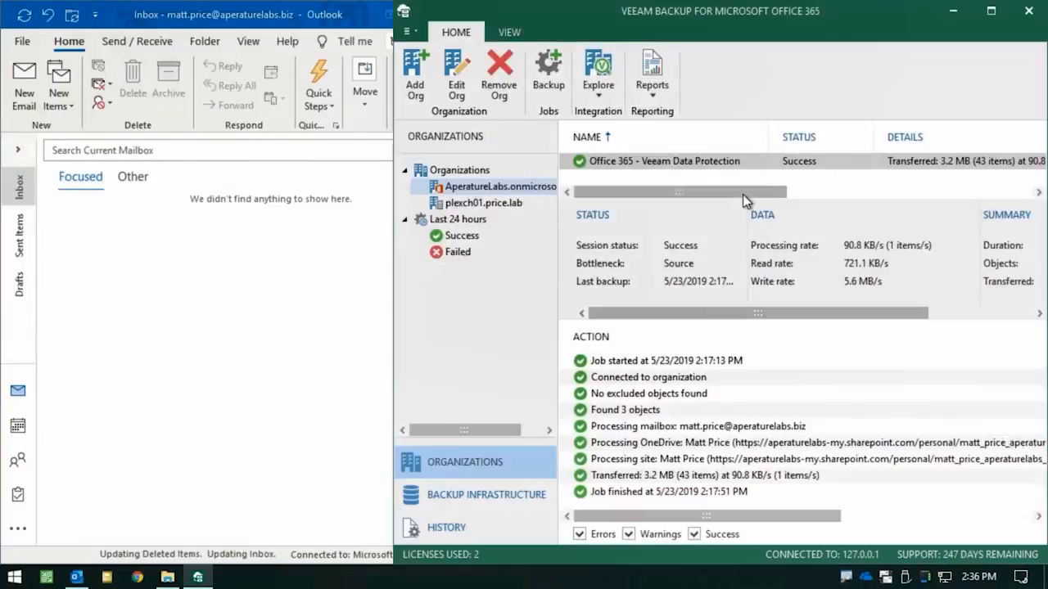
Explore the AperatureLabs organization's latest Exchange state from 5/23/2019, 2:17 PM, and place the explorer window beside Outlook
right_click(502, 188)
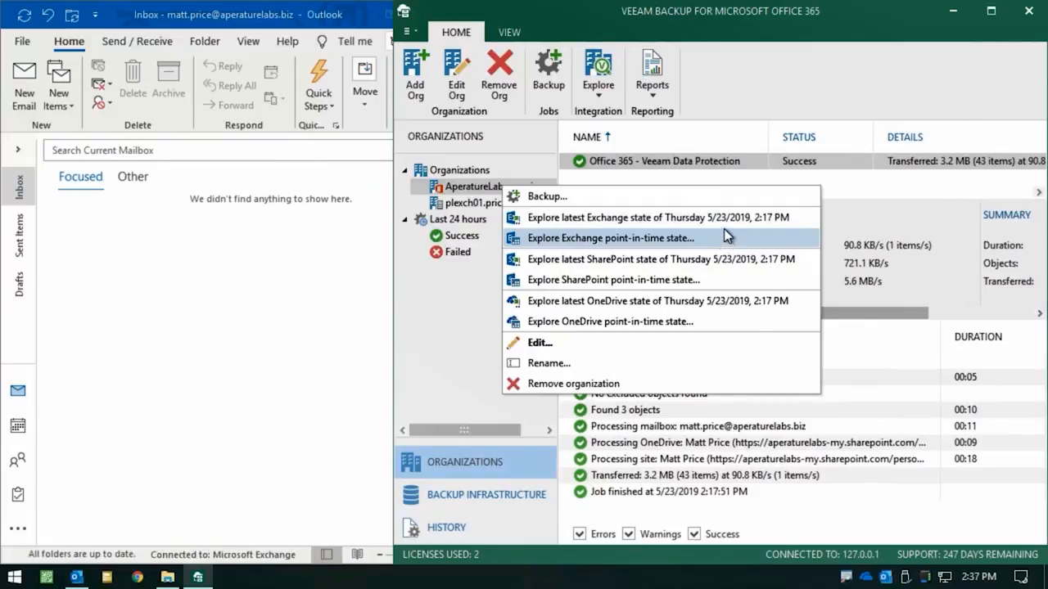
click(731, 224)
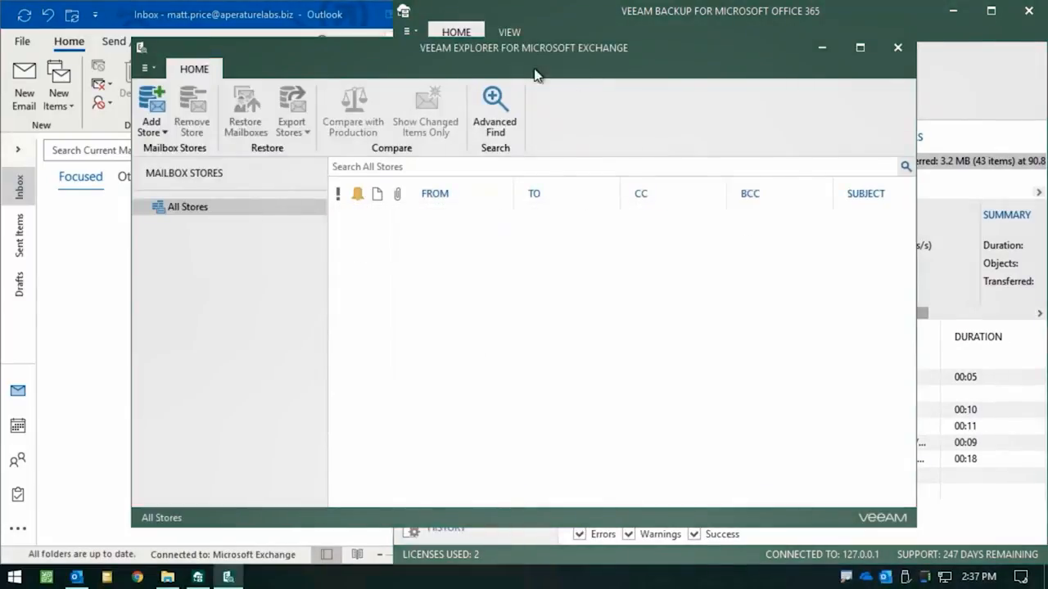
drag(593, 53, 1047, 93)
click(373, 133)
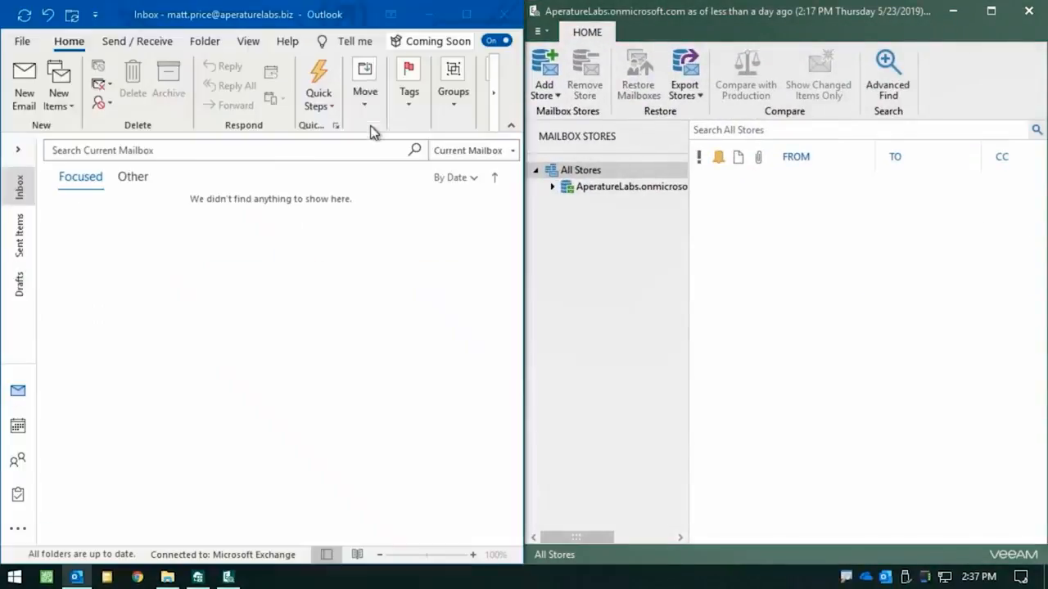
Open the user's backed-up Inbox under the AperatureLabs mailbox store and briefly view the Advanced Find criteria
click(552, 186)
click(570, 203)
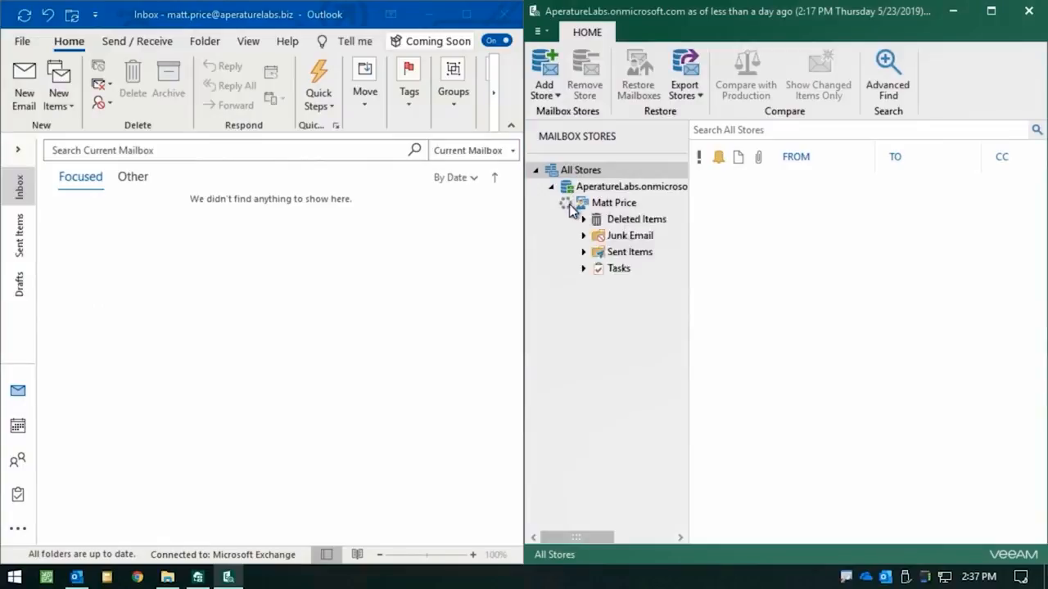
click(617, 319)
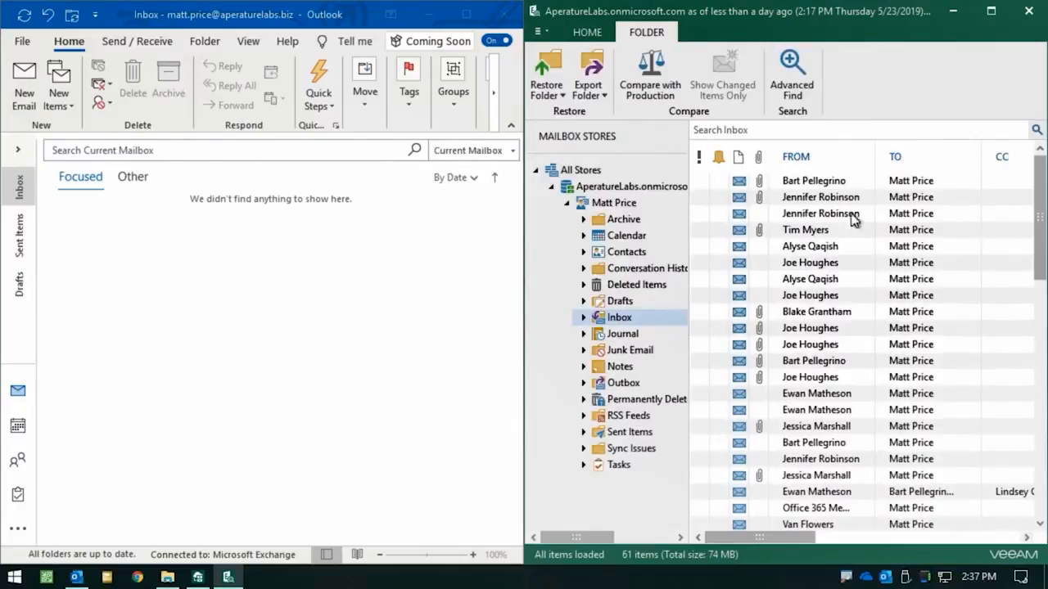
click(783, 70)
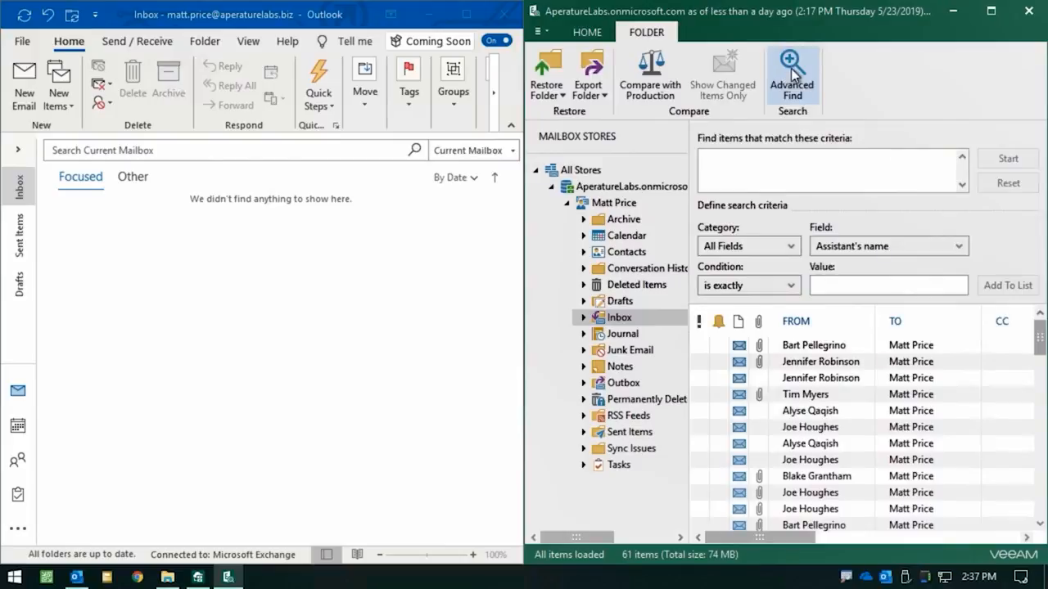
click(790, 72)
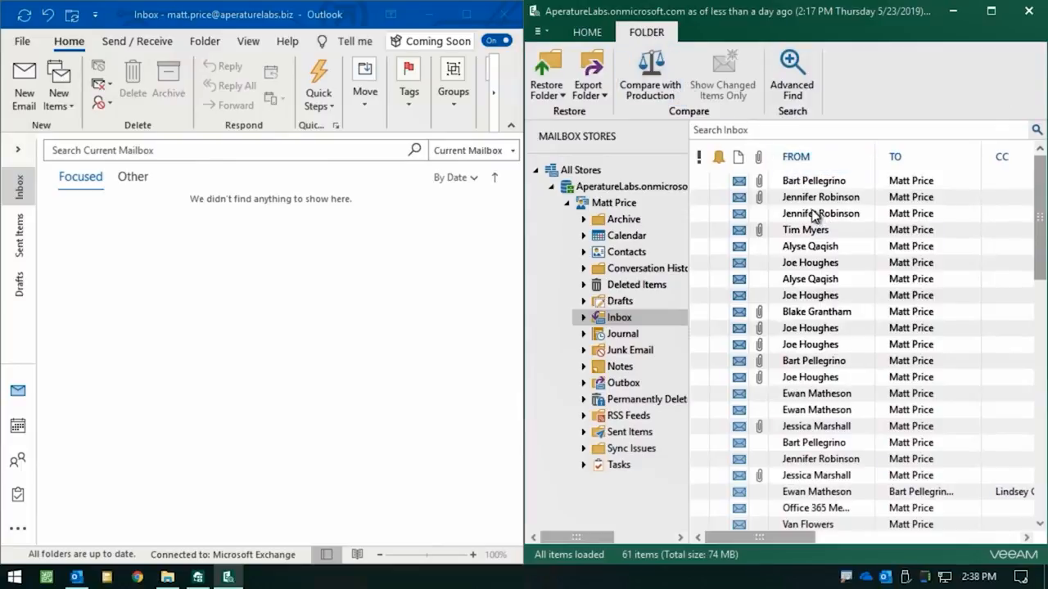
Restore the backed-up Inbox to the user's original mailbox, entering the account's user name and password, and dismiss the restore summary
right_click(614, 318)
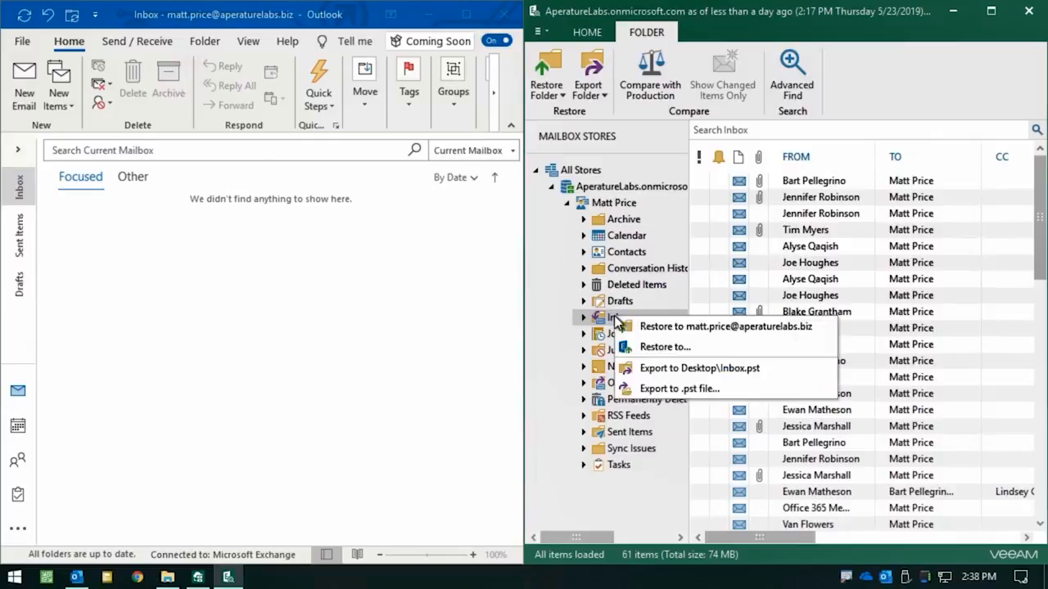
click(685, 327)
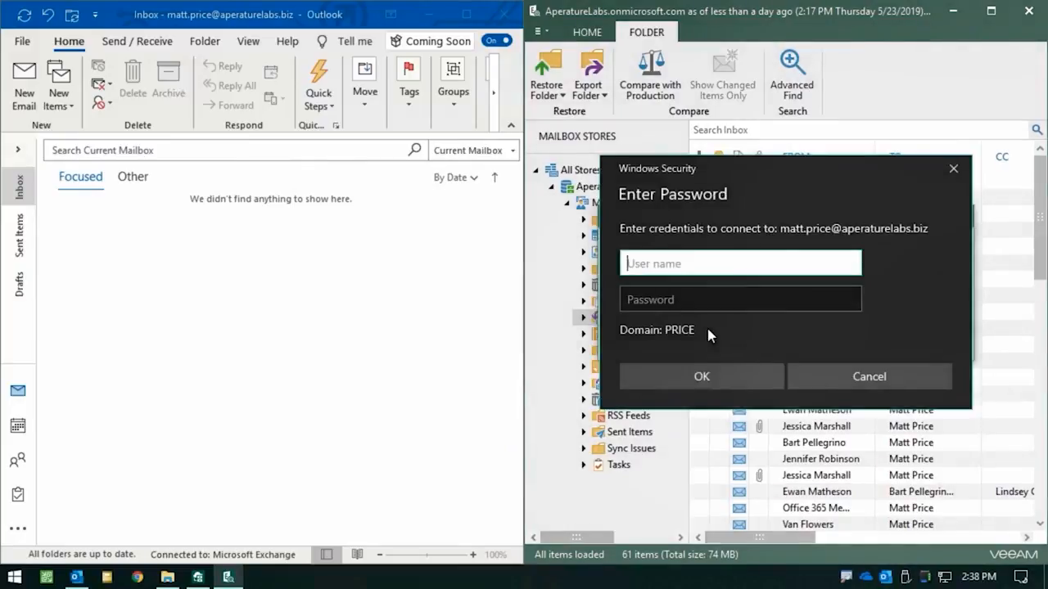
key(ctrl+v)
click(710, 298)
text(••)
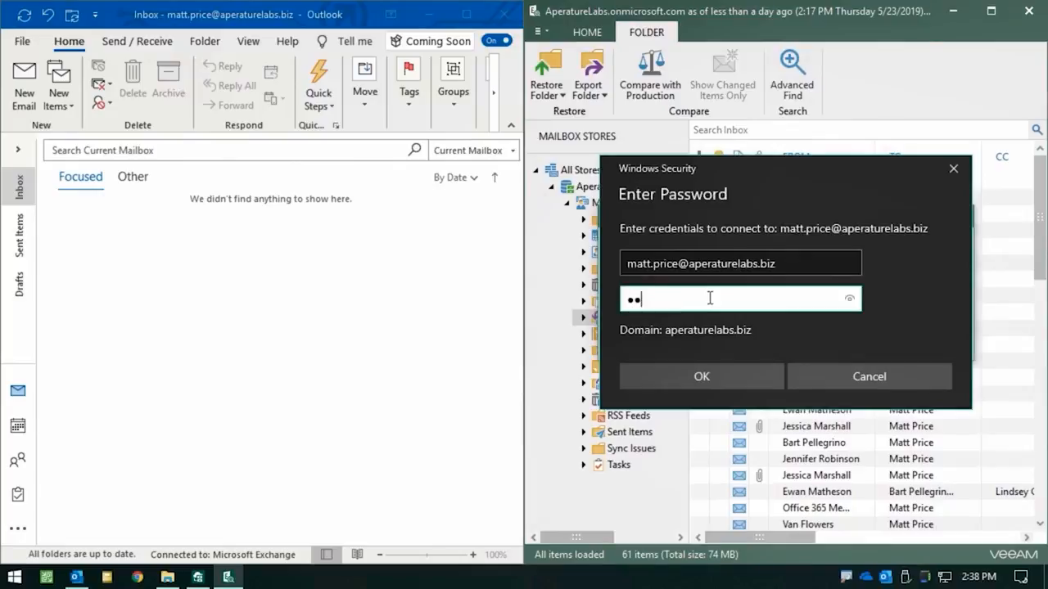
text(••••••••)
key(Return)
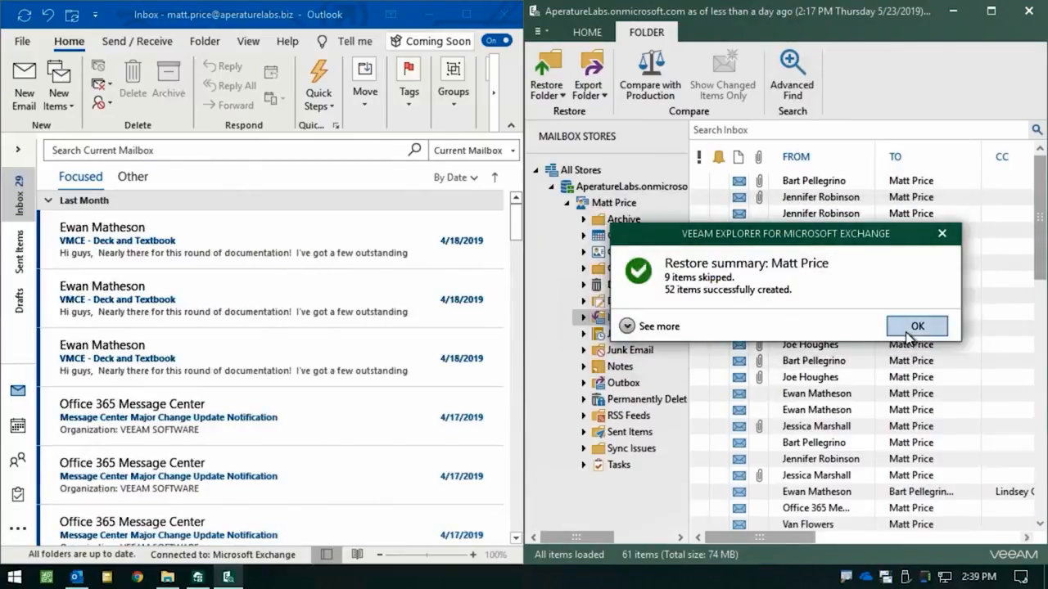
click(917, 327)
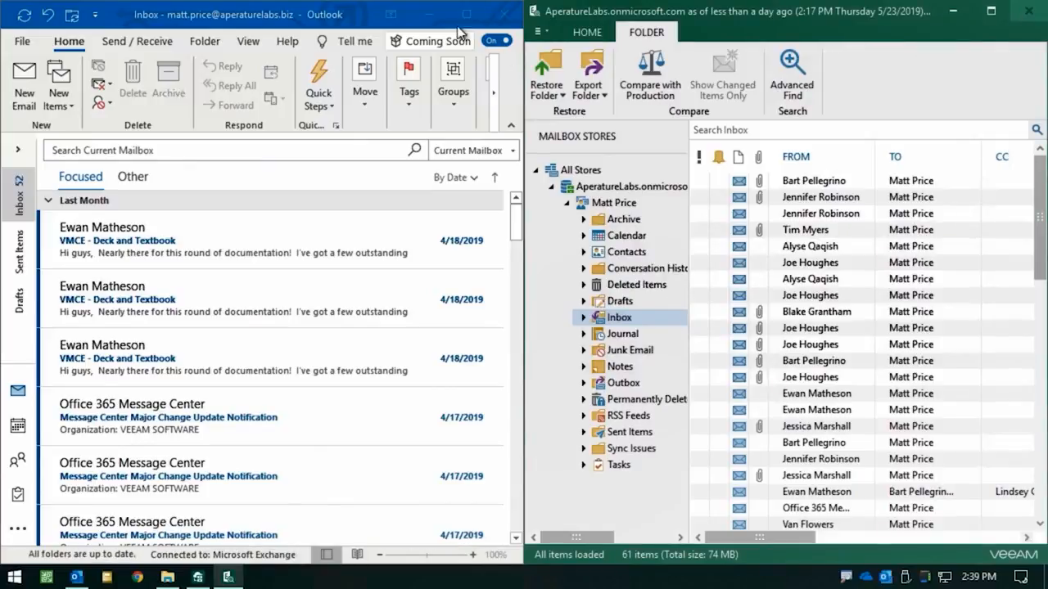
Switch to File Explorer and delete the Comp Plan file from the OneDrive LAB\Payroll folder
click(435, 14)
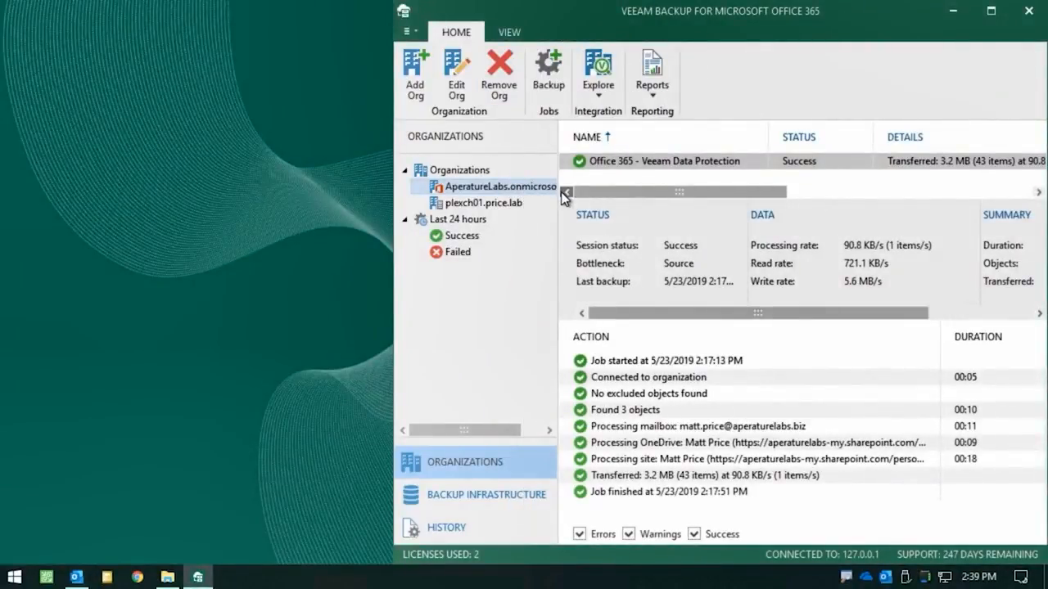
click(167, 577)
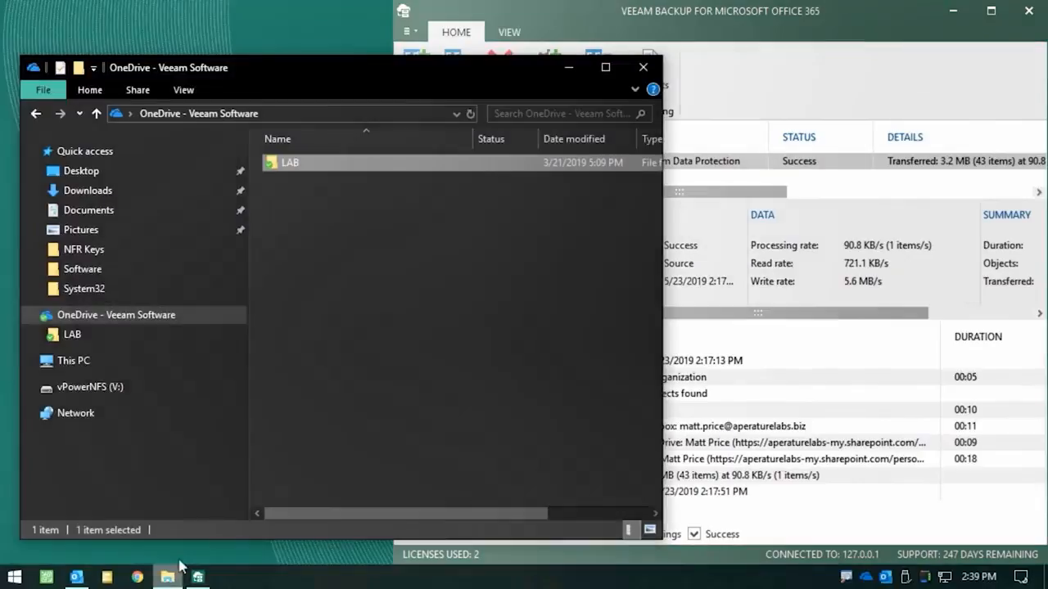
click(72, 335)
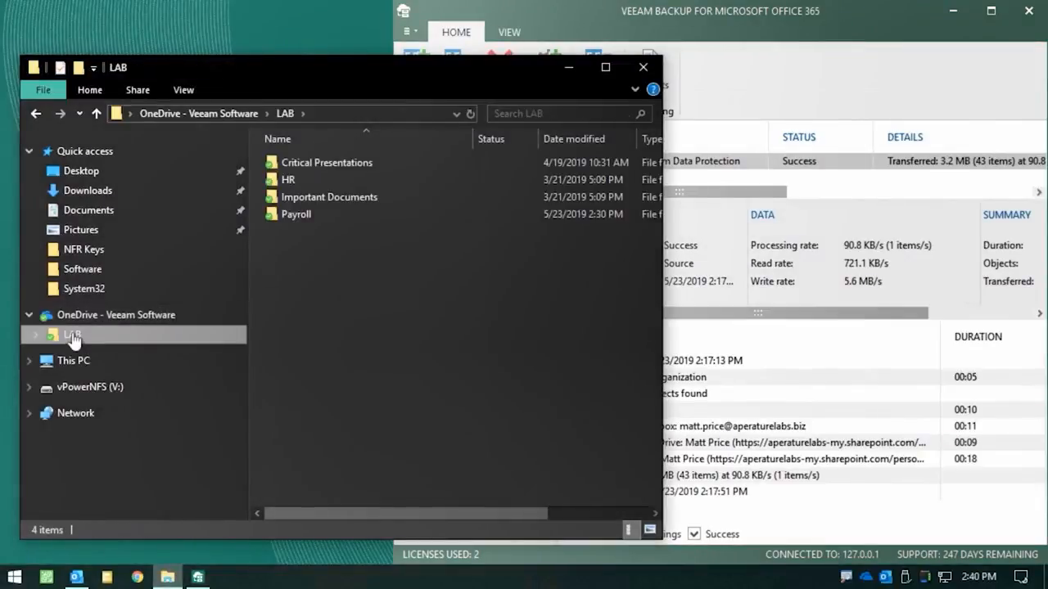
double_click(309, 217)
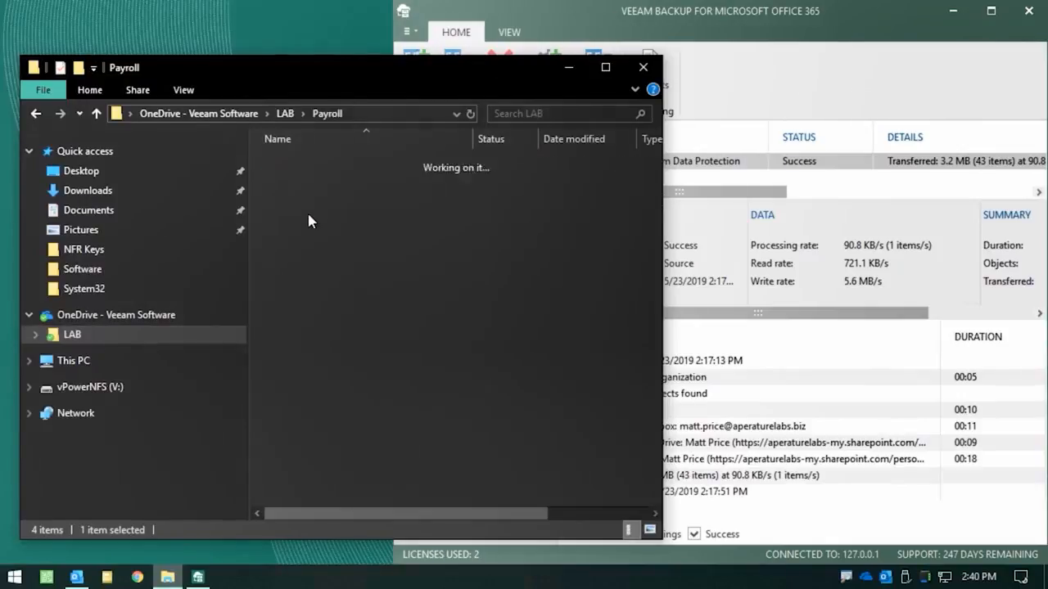
click(308, 168)
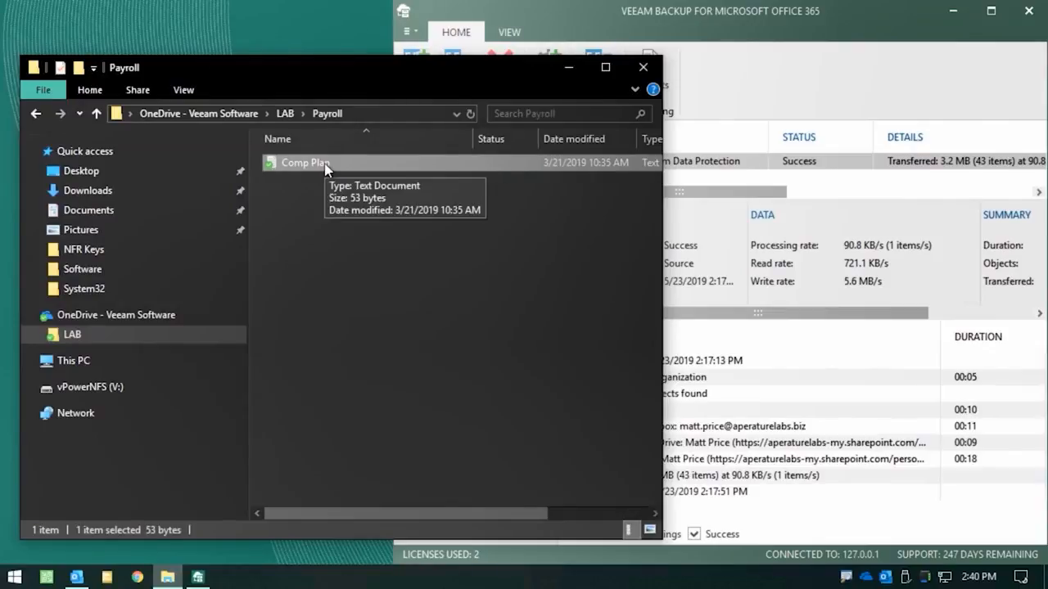
key(Delete)
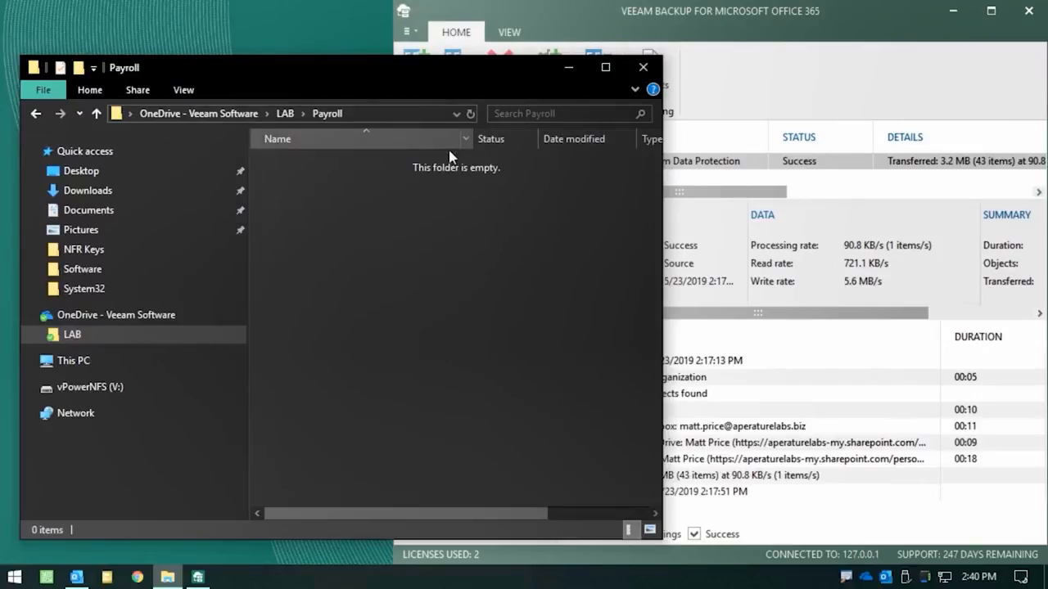
Explore the AperatureLabs organization's latest OneDrive state from 5/23/2019, 2:17 PM, and arrange it side by side with the Payroll folder window
click(570, 67)
right_click(472, 190)
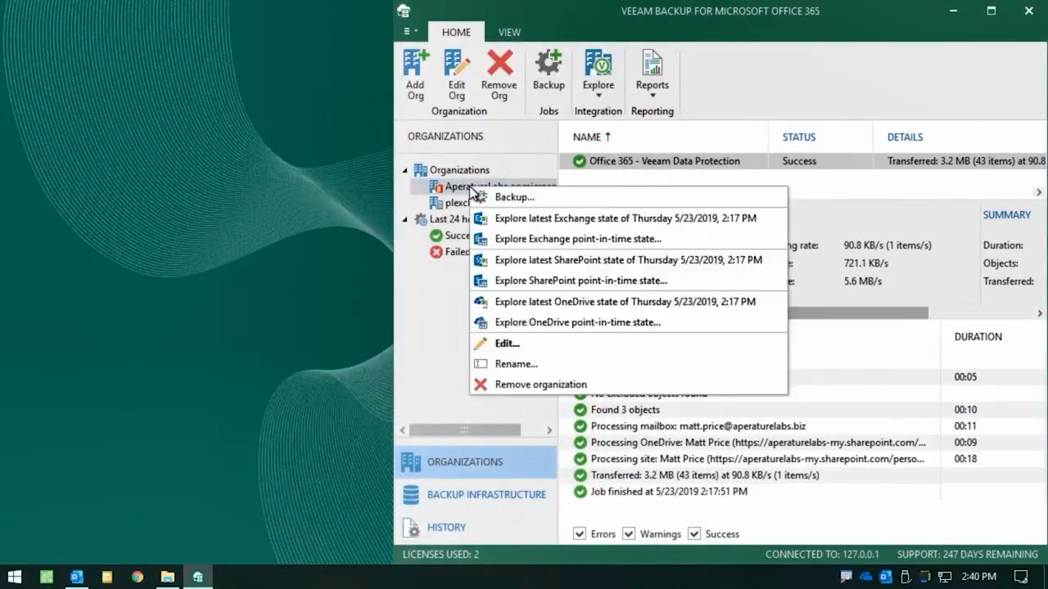
click(570, 303)
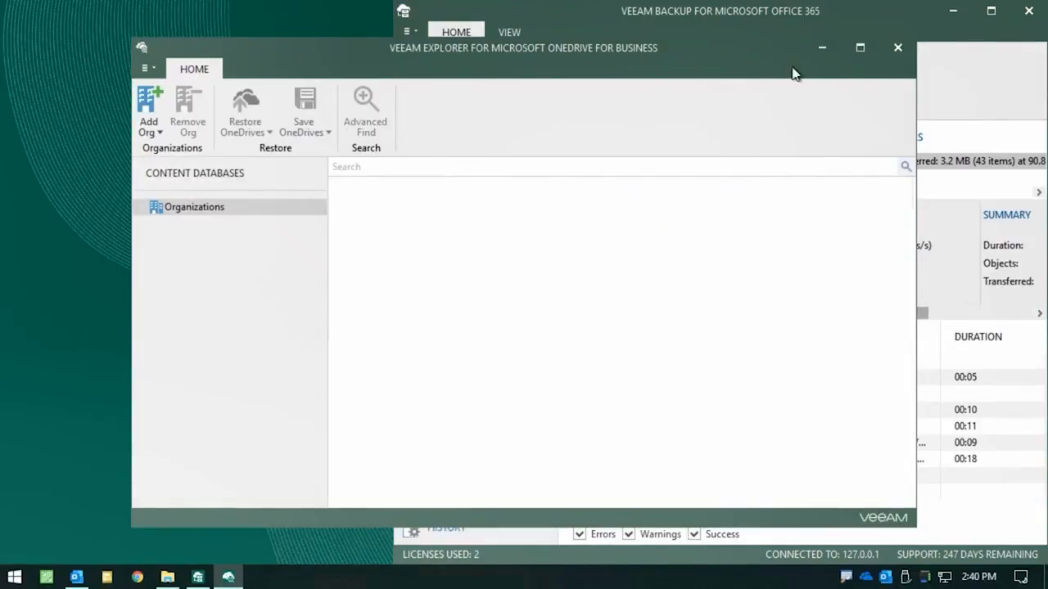
key(super+Right)
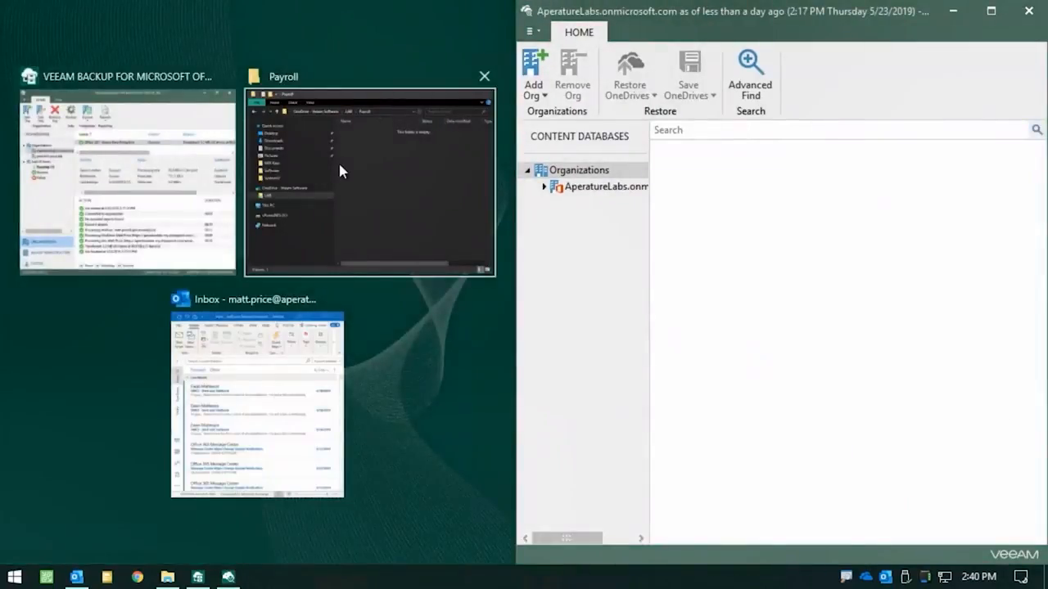
click(340, 166)
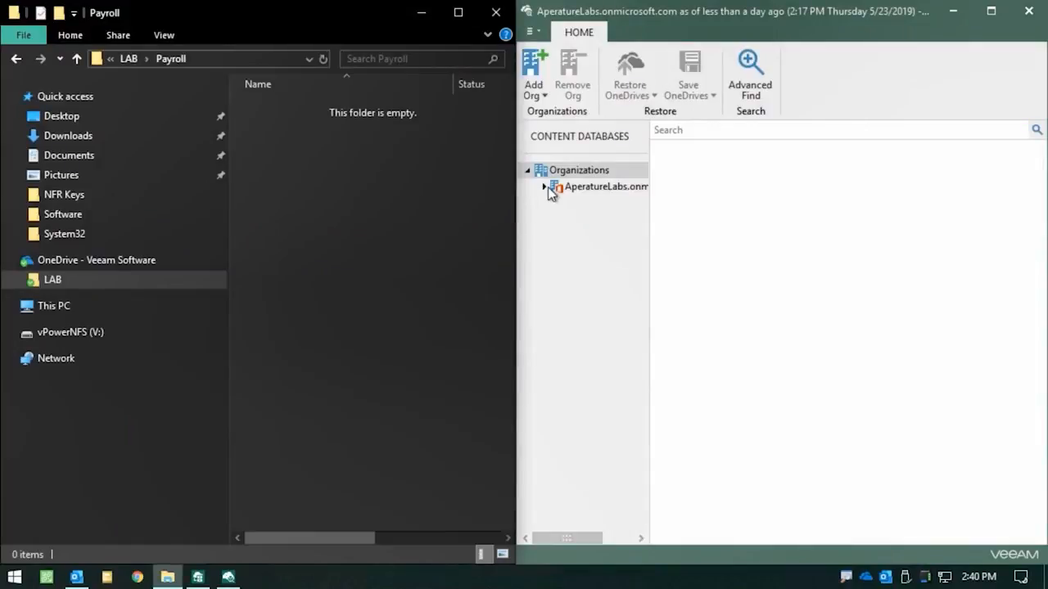
Open the LAB\Payroll folder in the user's backed-up OneDrive
click(545, 187)
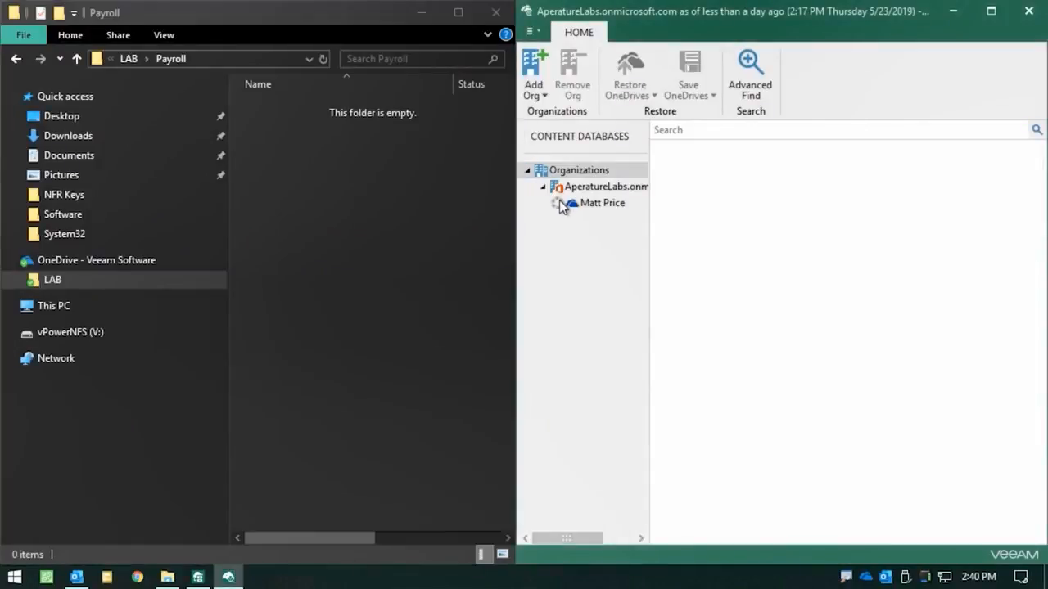
click(573, 219)
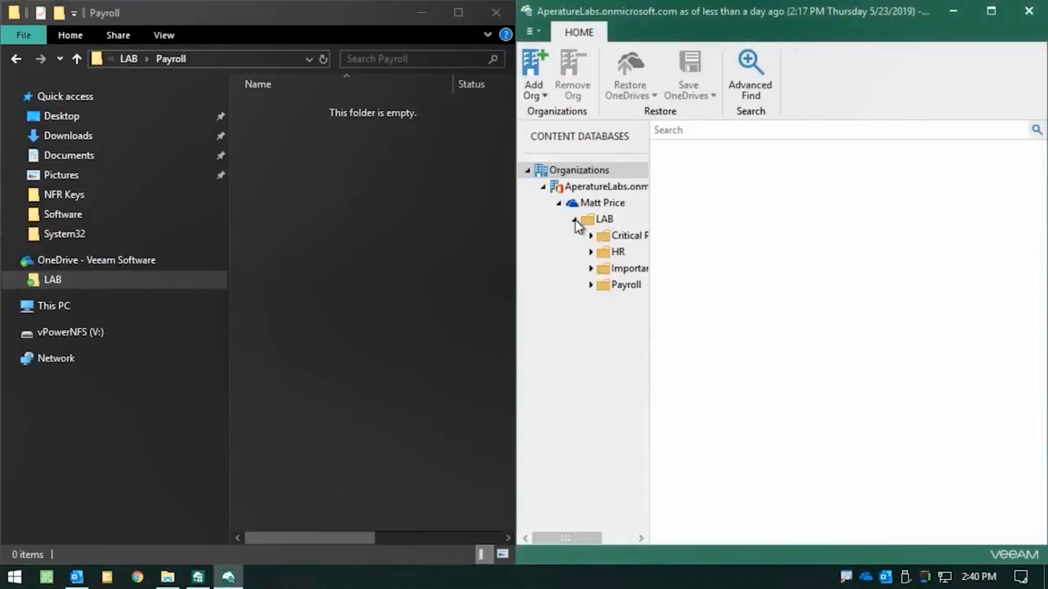
click(624, 285)
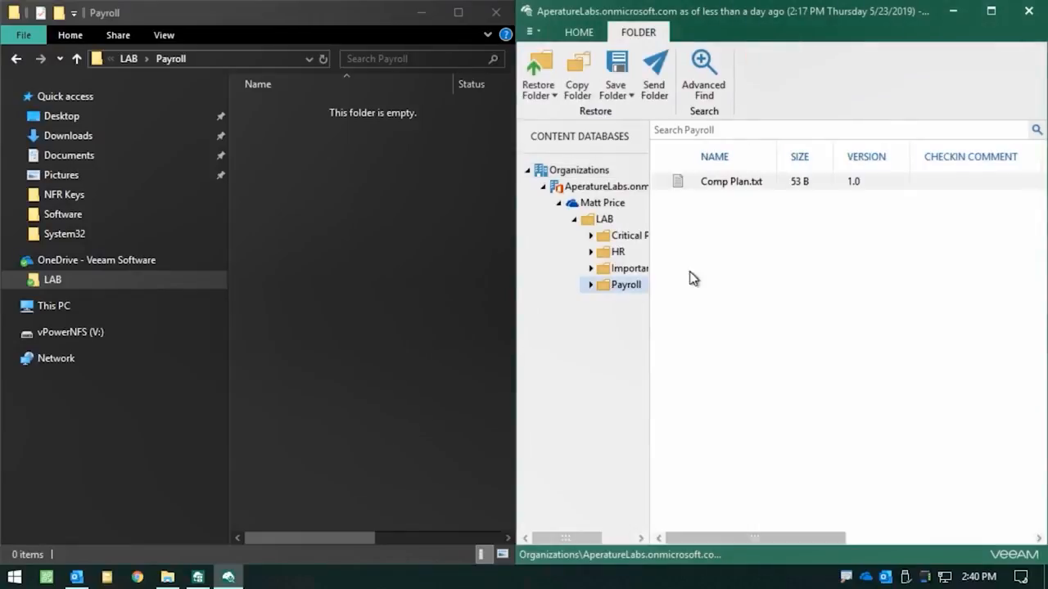
Restore Comp Plan.txt from the backup to the user's OneDrive, entering the Office 365 account password, and dismiss the restore summary
click(729, 187)
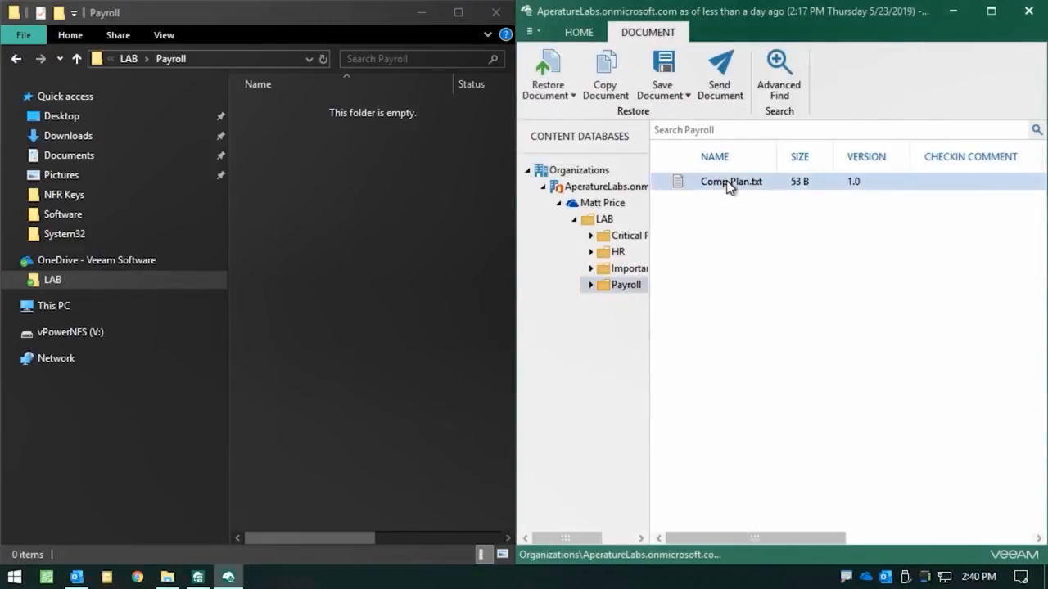
right_click(726, 183)
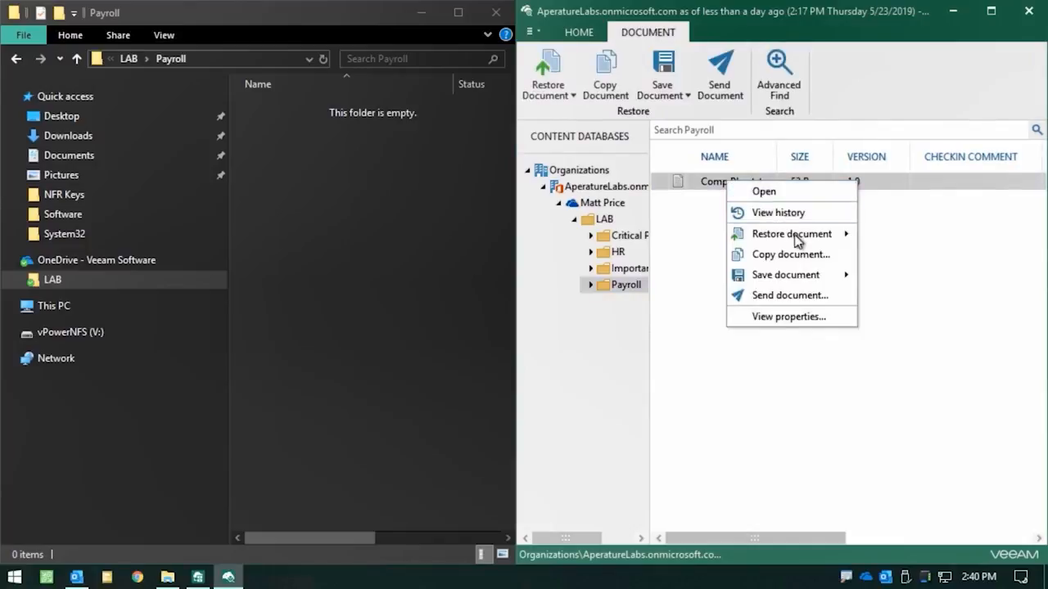
mouse_move(795, 236)
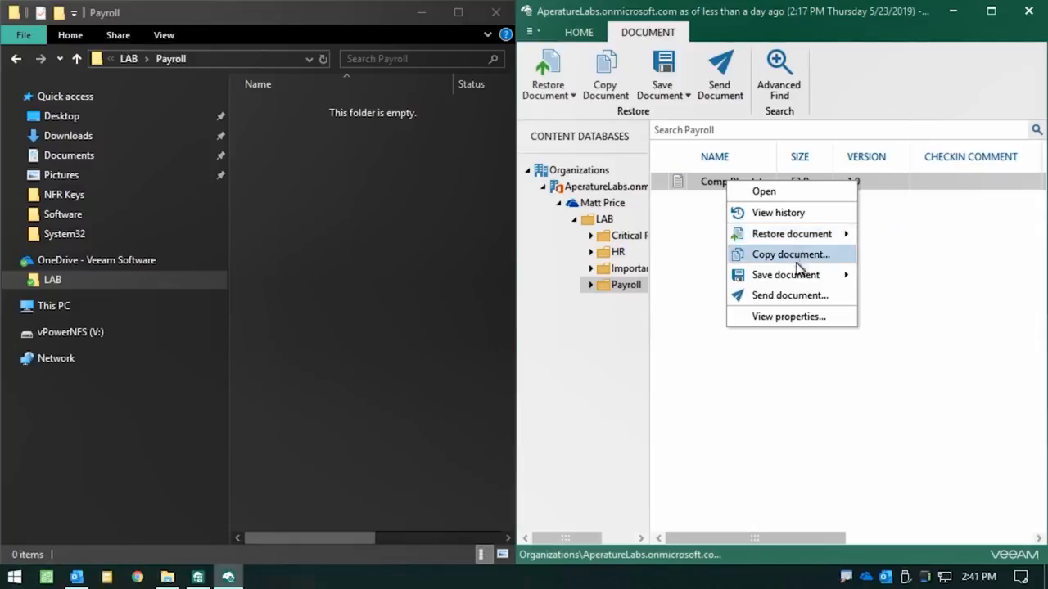
mouse_move(801, 280)
mouse_move(827, 235)
click(896, 234)
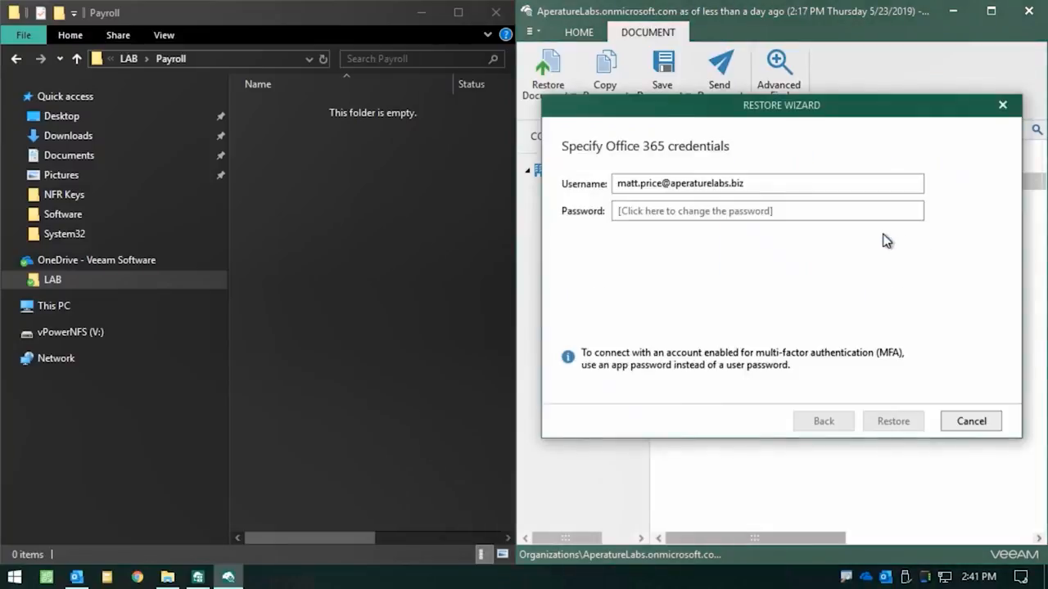
click(807, 215)
text(*********)
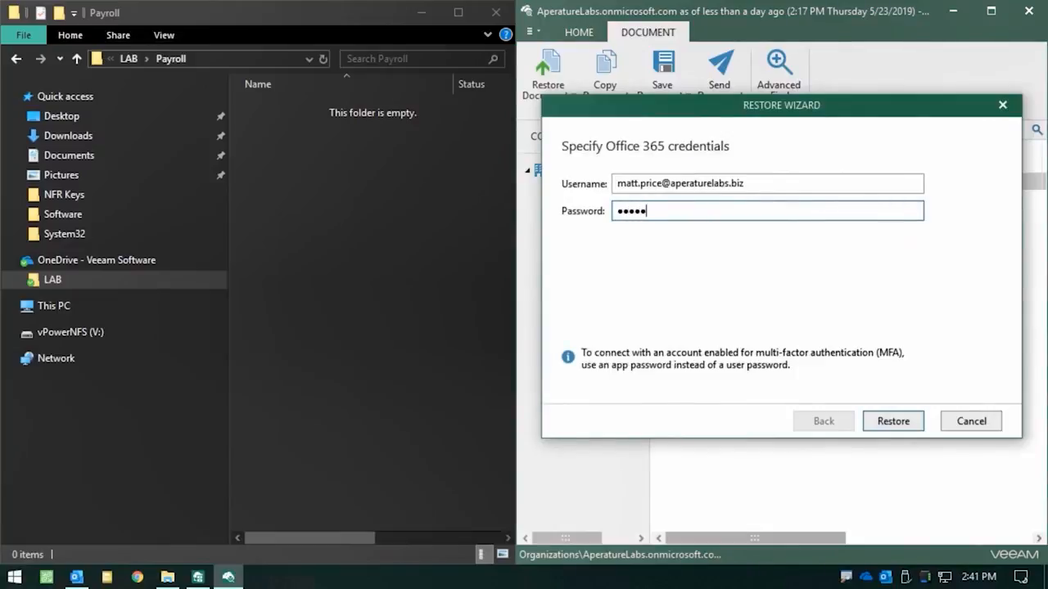
key(Return)
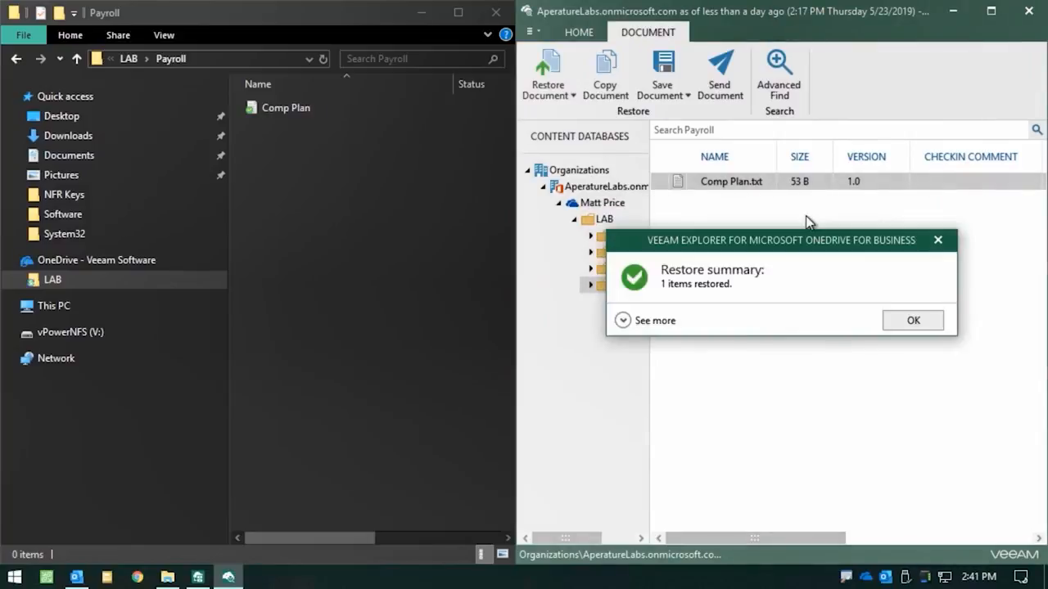
click(914, 322)
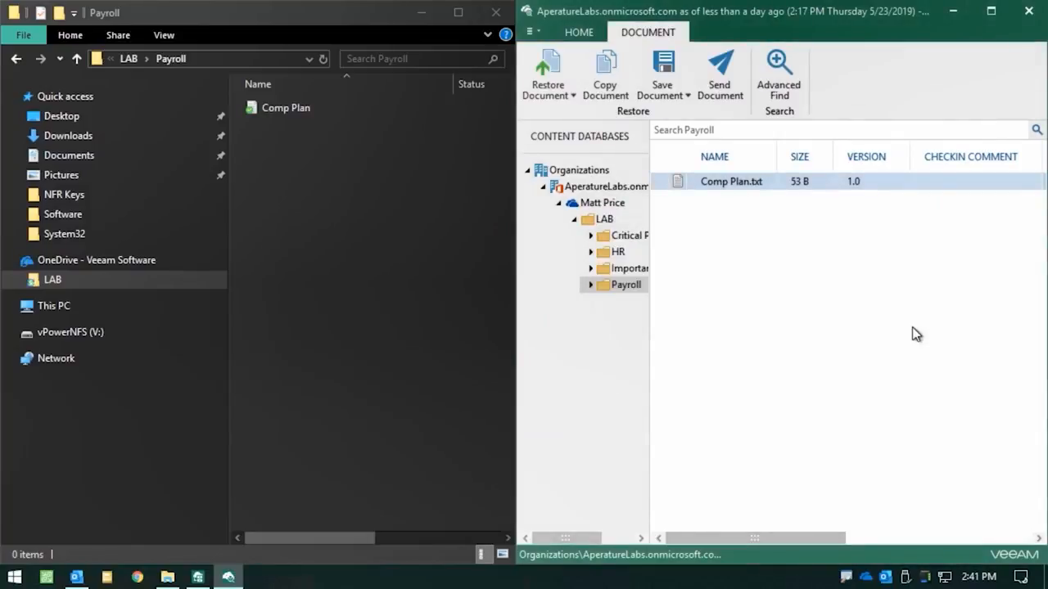